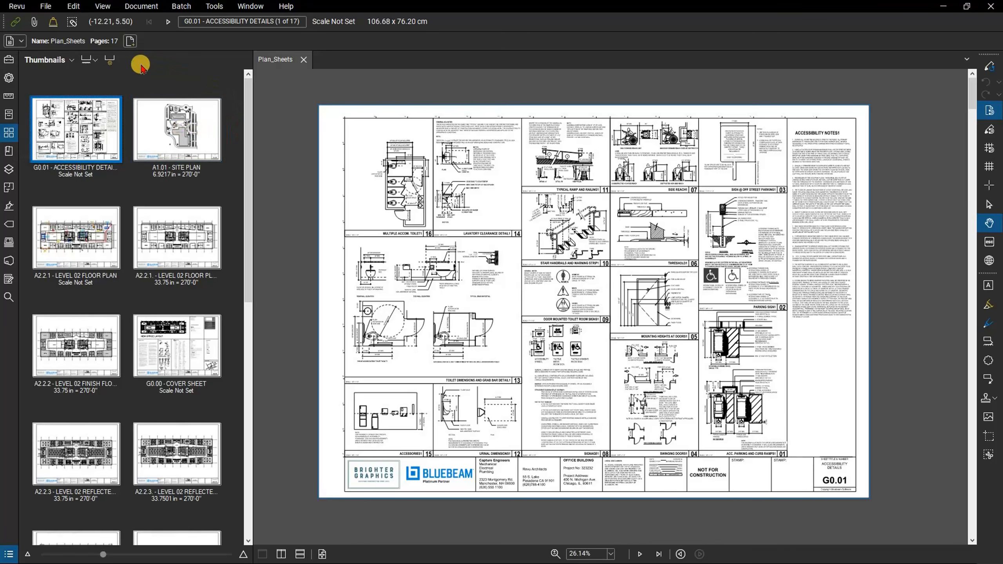
Hide the page labels beneath the thumbnails and show them again.
left_click(95, 59)
left_click(94, 74)
left_click(94, 60)
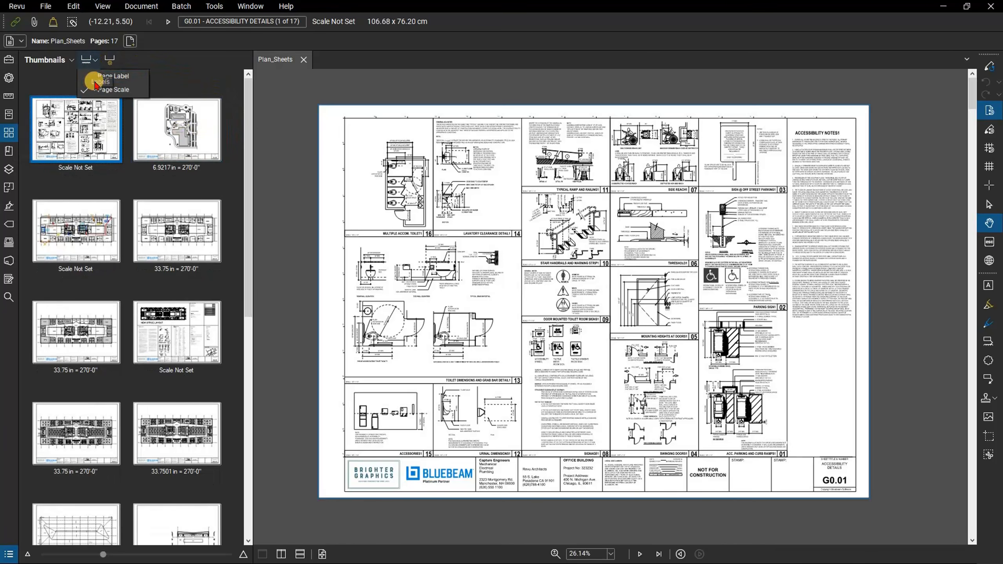
left_click(91, 78)
left_click(89, 74)
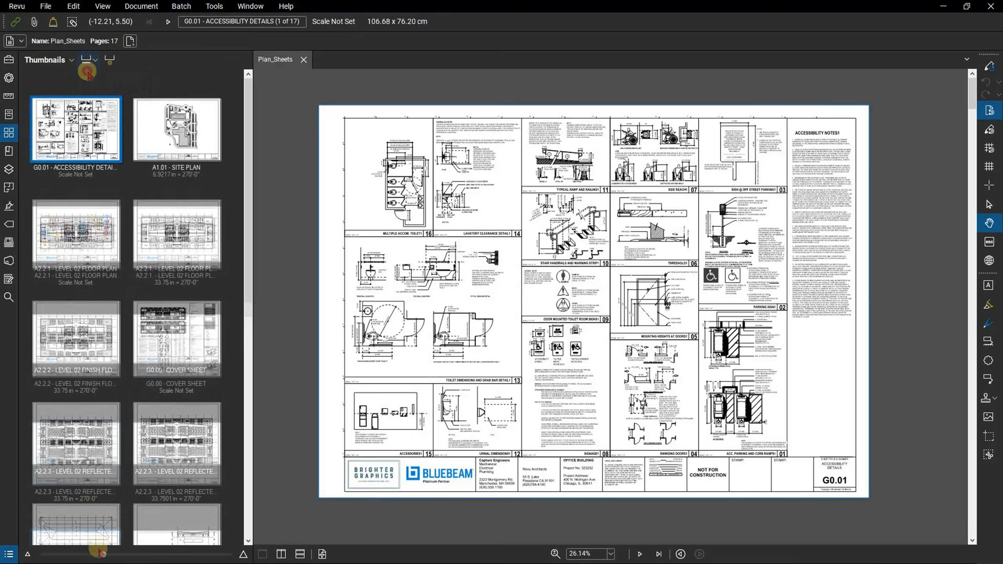
Enlarge the page thumbnails slightly and display the A1.01 - SITE PLAN page.
mouse_move(103, 554)
left_mouse_down()
mouse_move(120, 556)
mouse_move(109, 556)
left_mouse_up()
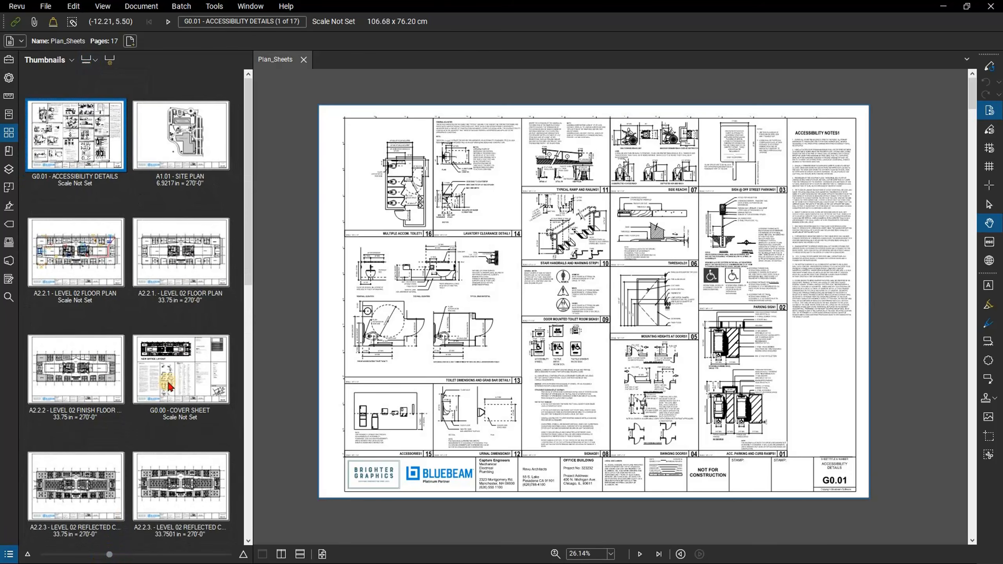
left_click(183, 166)
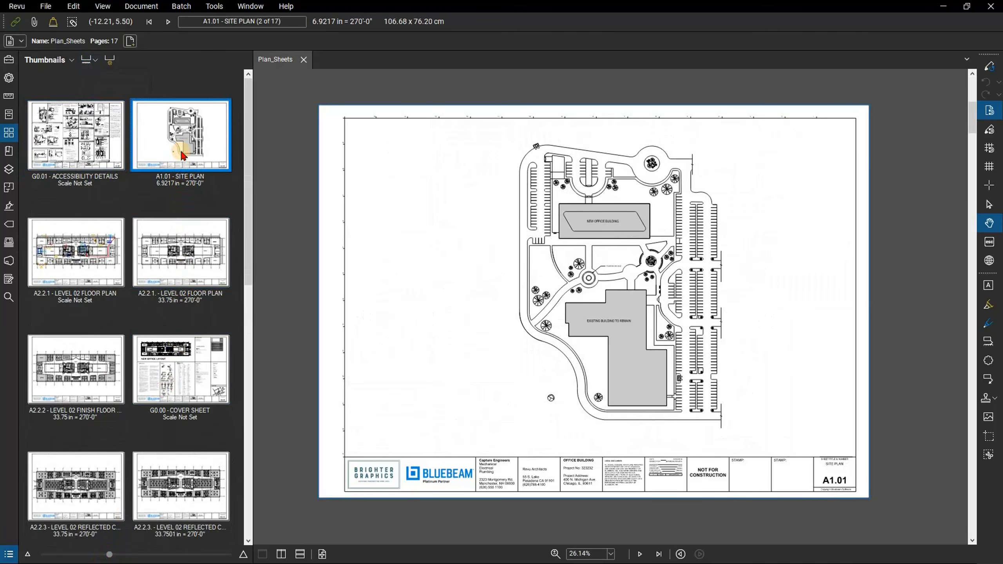
left_click(179, 239)
left_click(169, 129)
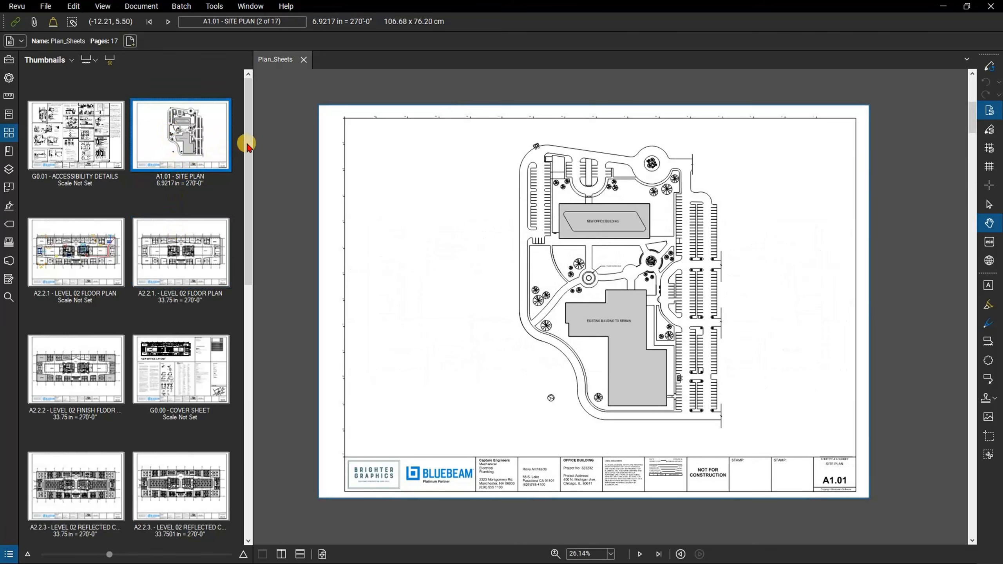
Widen the thumbnail area slightly and open the site plan's page label for editing without changing it.
mouse_move(254, 143)
left_mouse_down()
mouse_move(271, 143)
mouse_move(259, 150)
left_mouse_up()
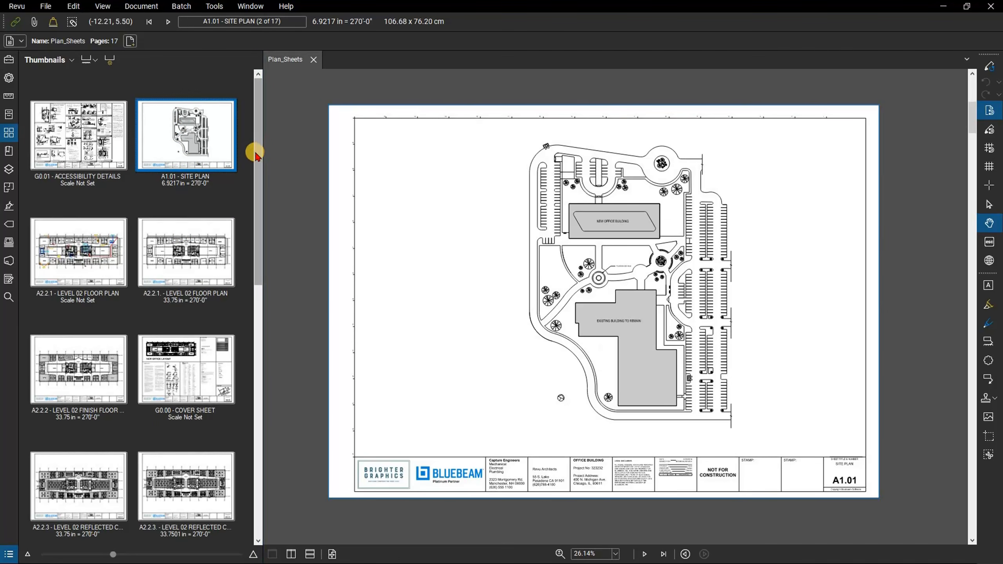
left_click(194, 178)
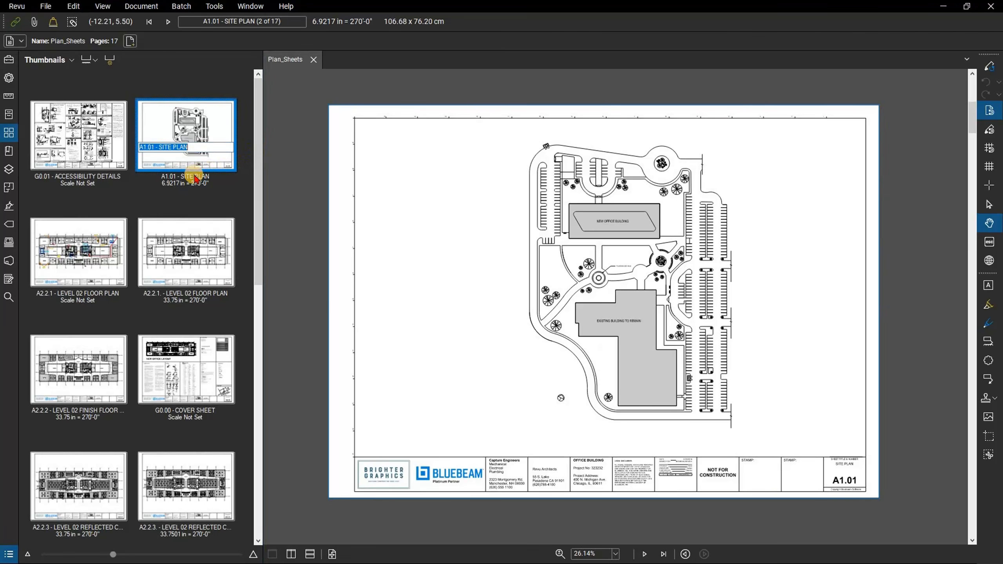
left_click(229, 185)
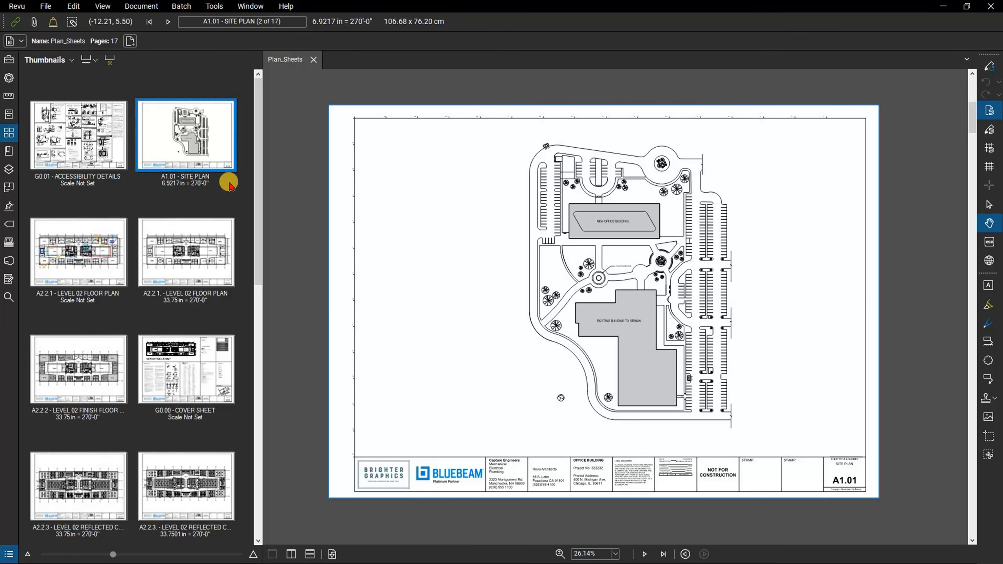
Move the G0.00 - COVER SHEET page to the front of the document and paste a copy of it after A1.01 - SITE PLAN.
left_click(199, 358)
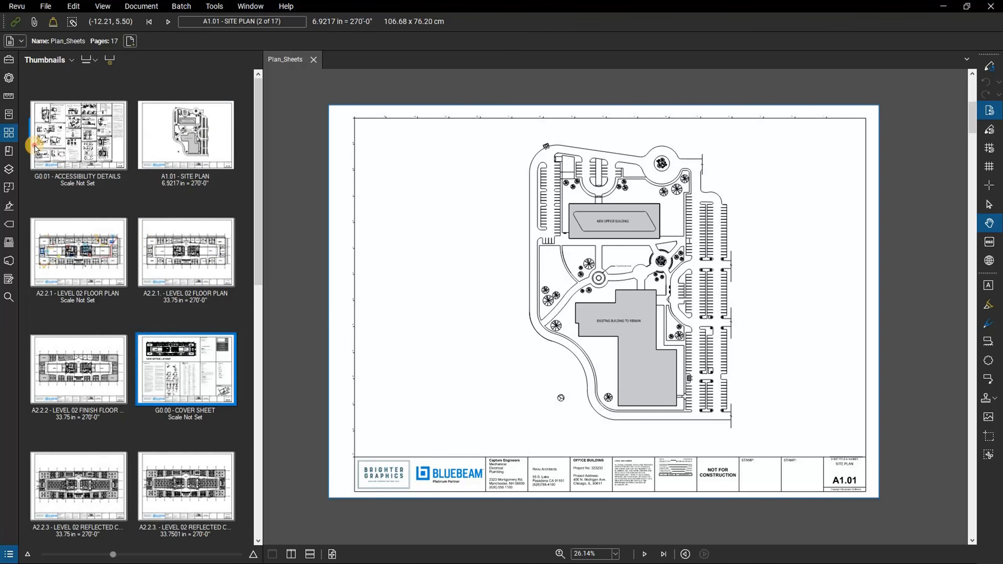
left_click_drag(35, 148, 36, 149)
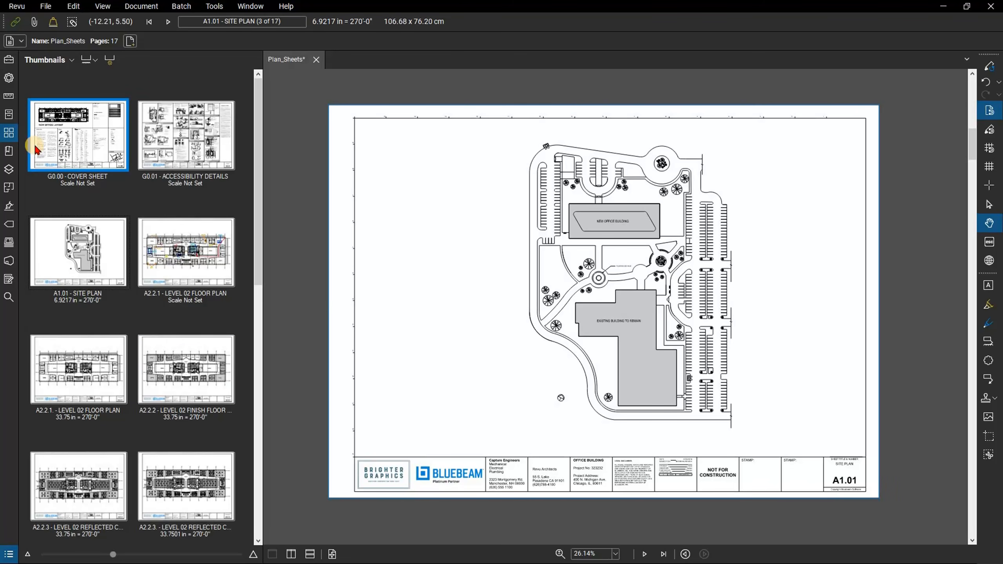
right_click(67, 131)
left_click(56, 62)
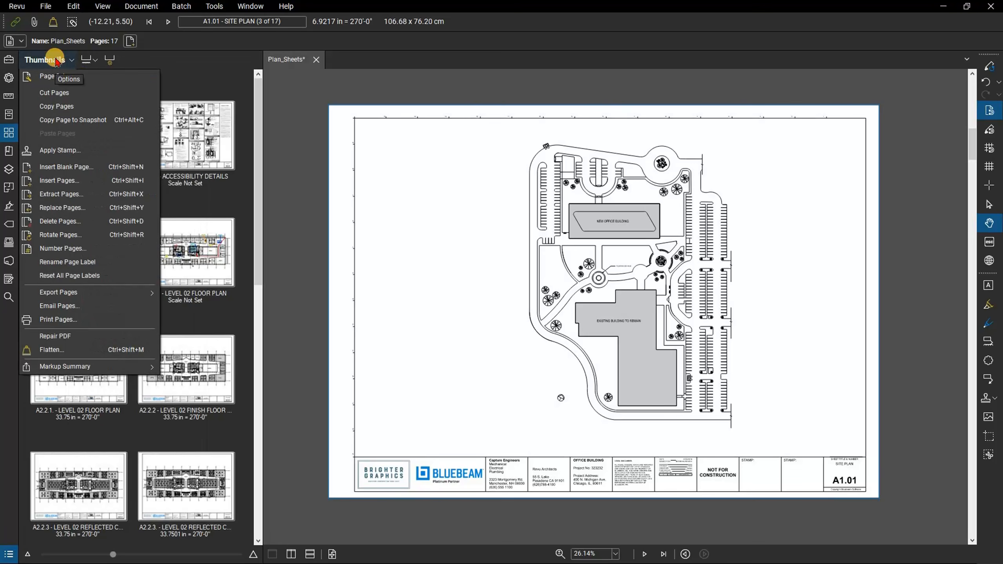
left_click(55, 110)
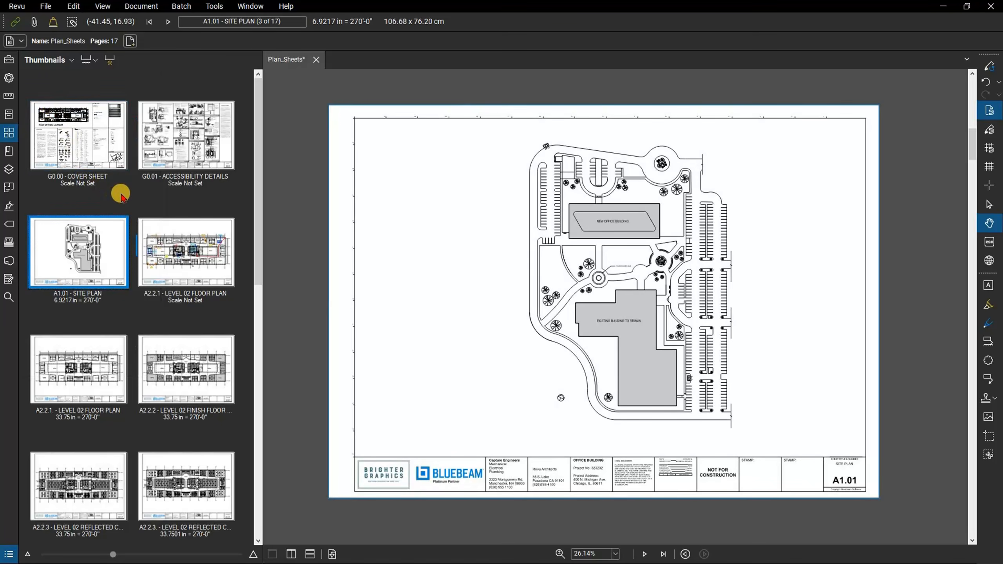
key("ctrl+v")
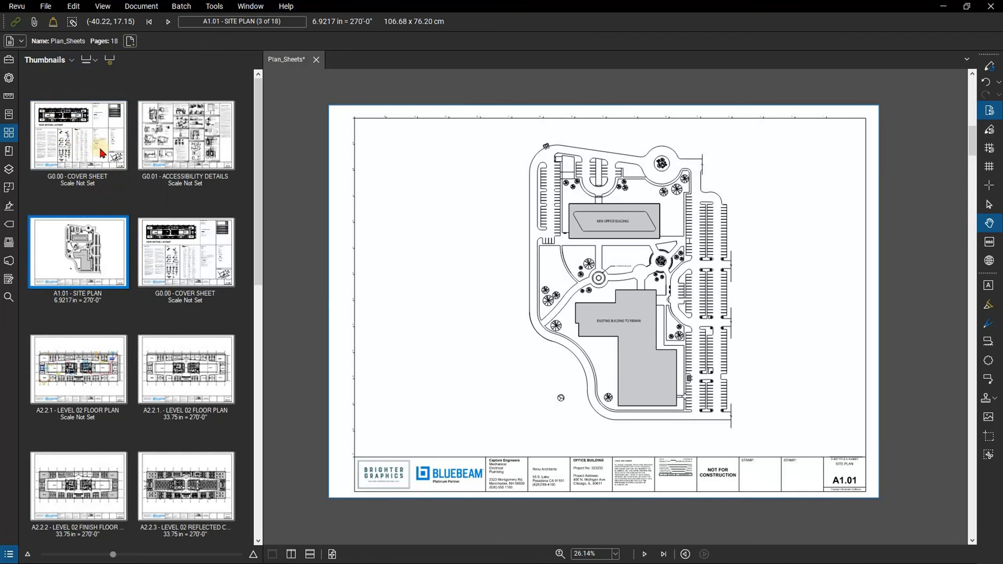
Insert one blank page 106 cm wide and 76 cm high after page 3.
left_click(60, 59)
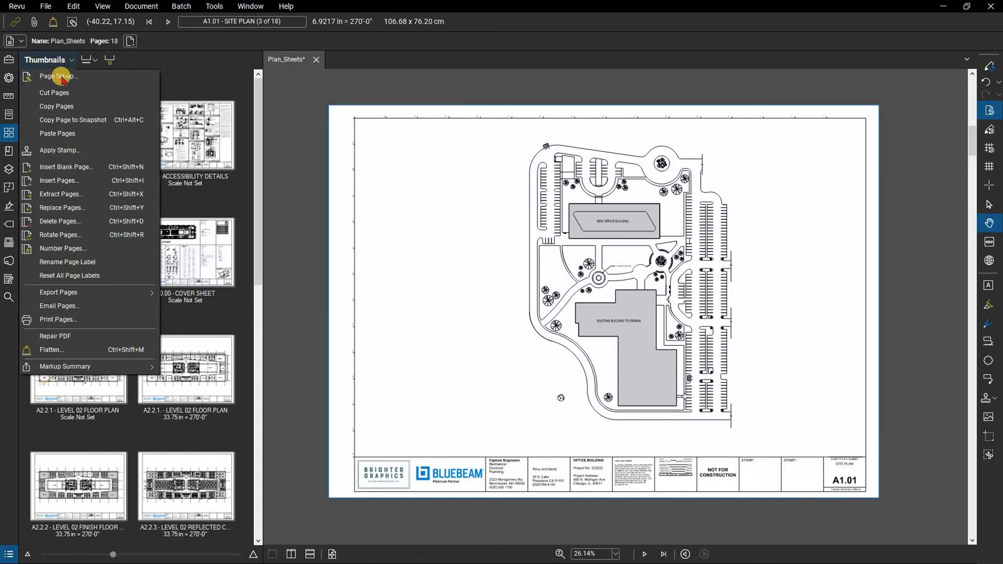
left_click(67, 168)
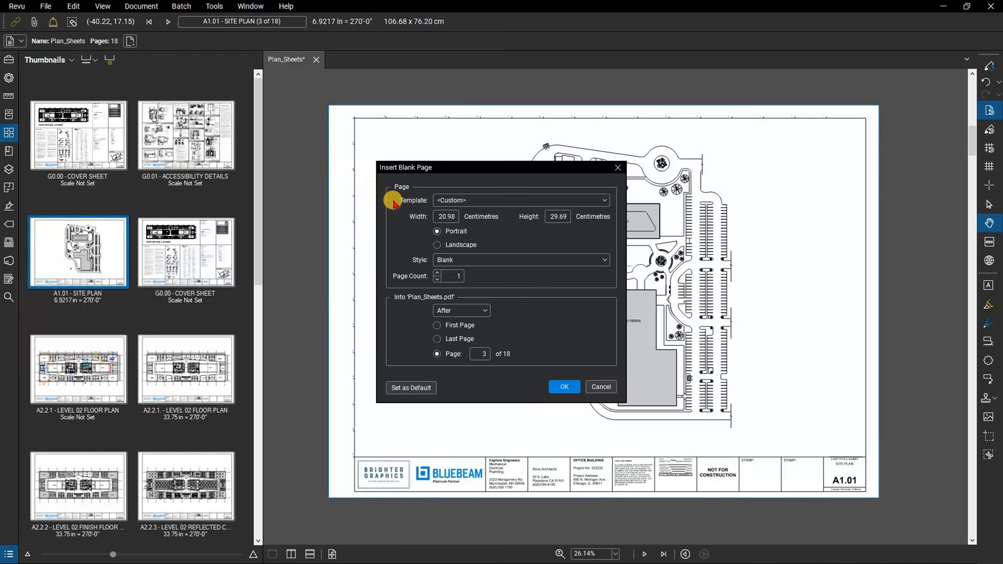
left_click_drag(437, 217, 467, 221)
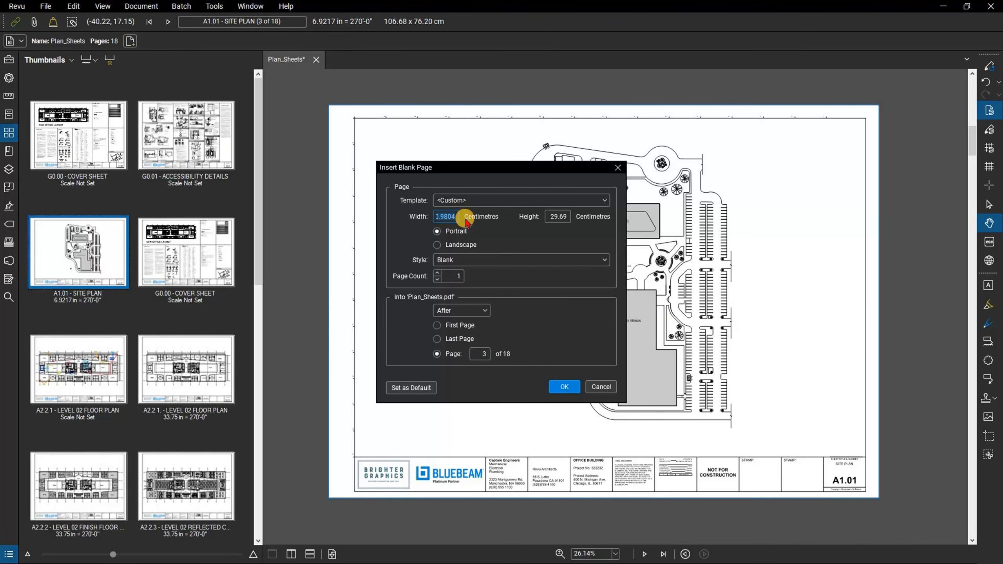
type("106")
key("Tab")
type("76")
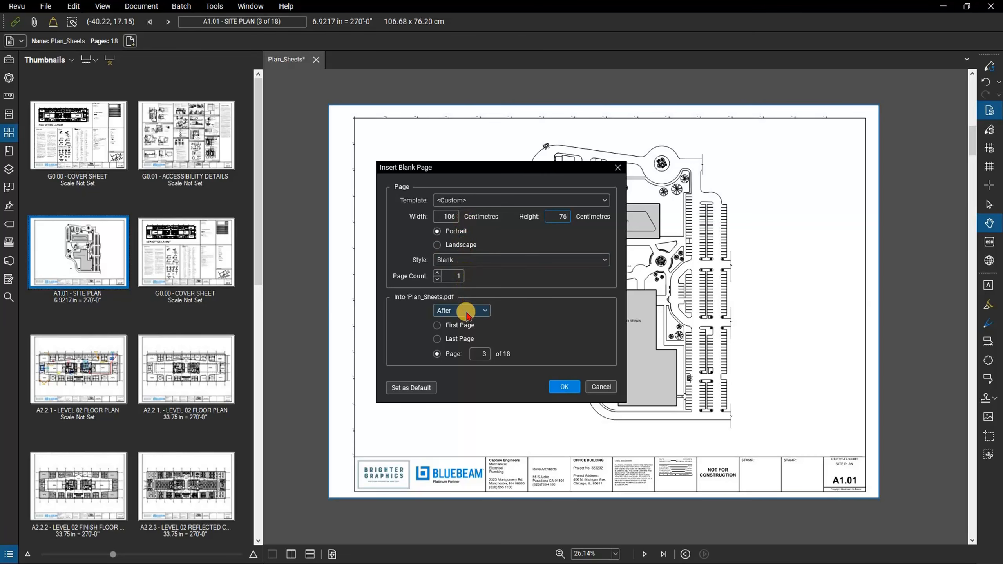
left_click(560, 387)
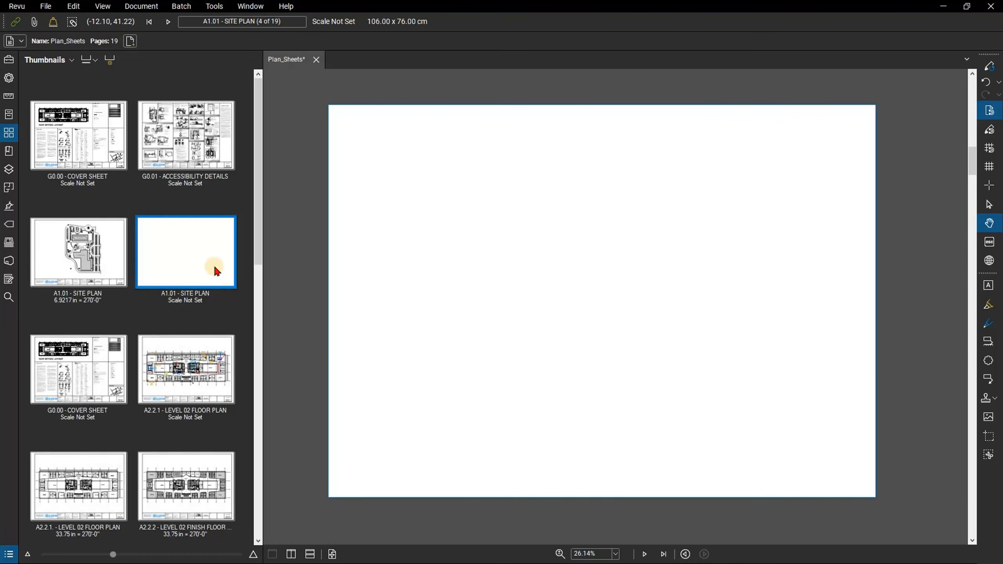
Insert all pages of RFI_101_Open.pdf before the last page of the document.
scroll(213, 265, "down", 10)
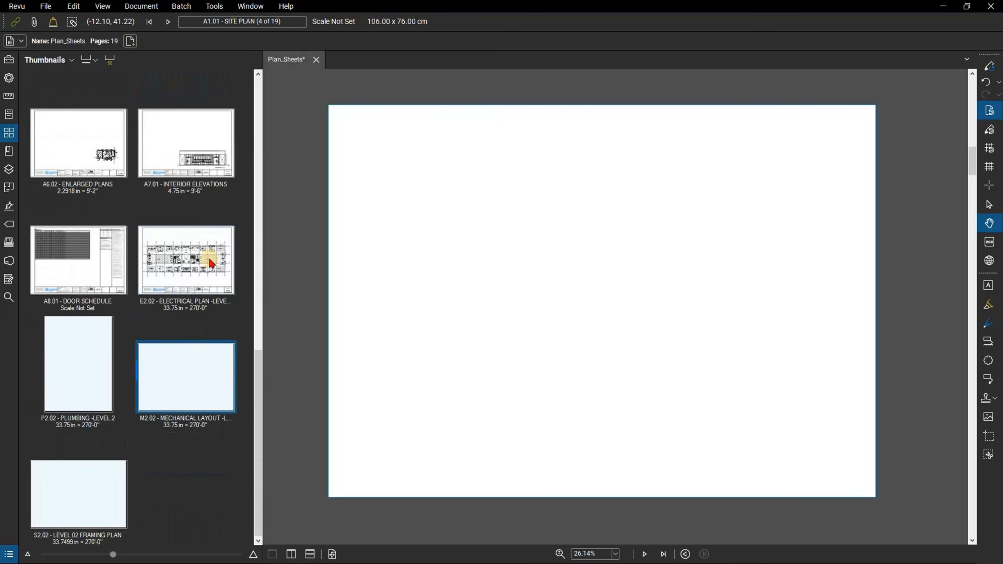
scroll(208, 257, "up", 10)
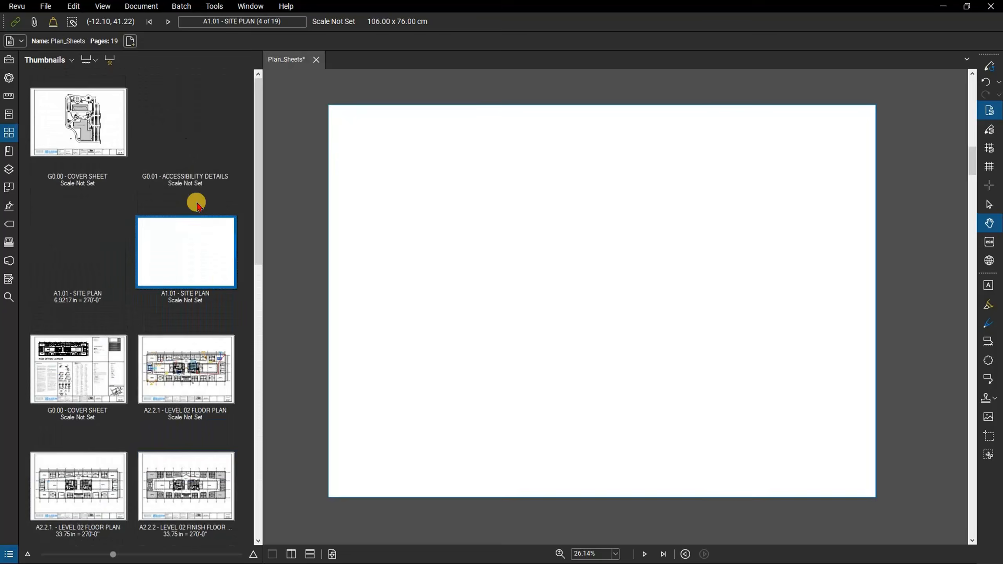
left_click(65, 60)
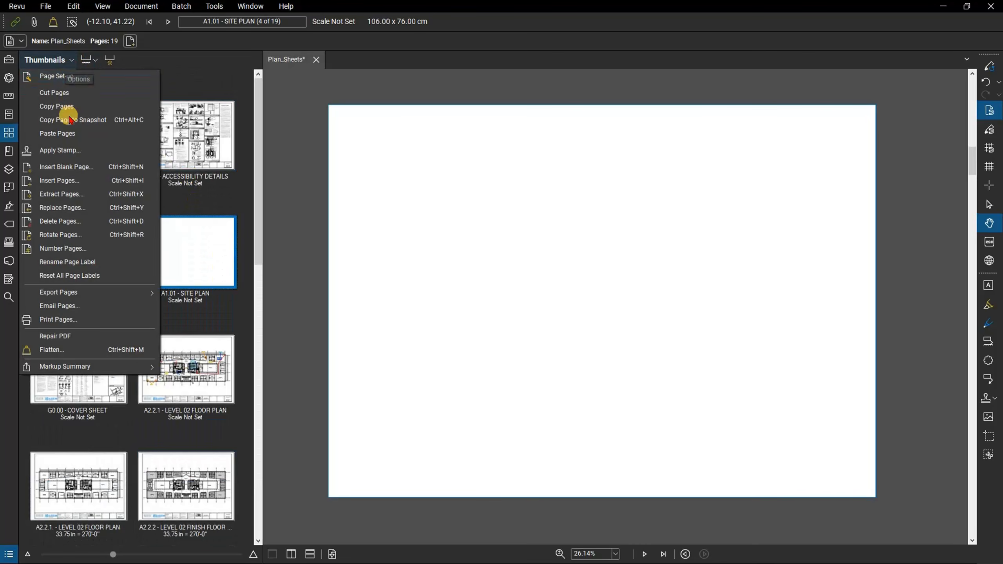
left_click(64, 180)
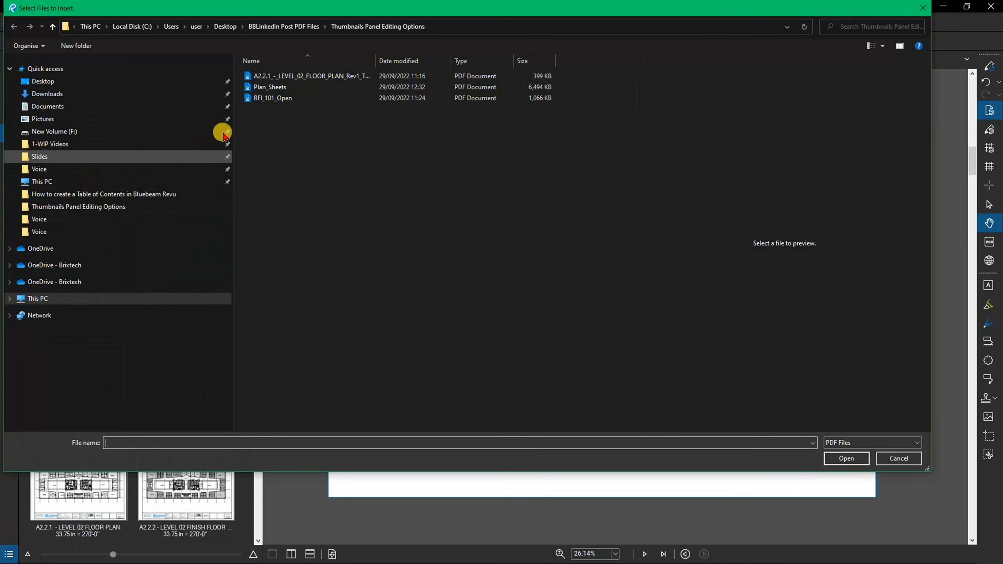
left_click(263, 99)
left_click(858, 460)
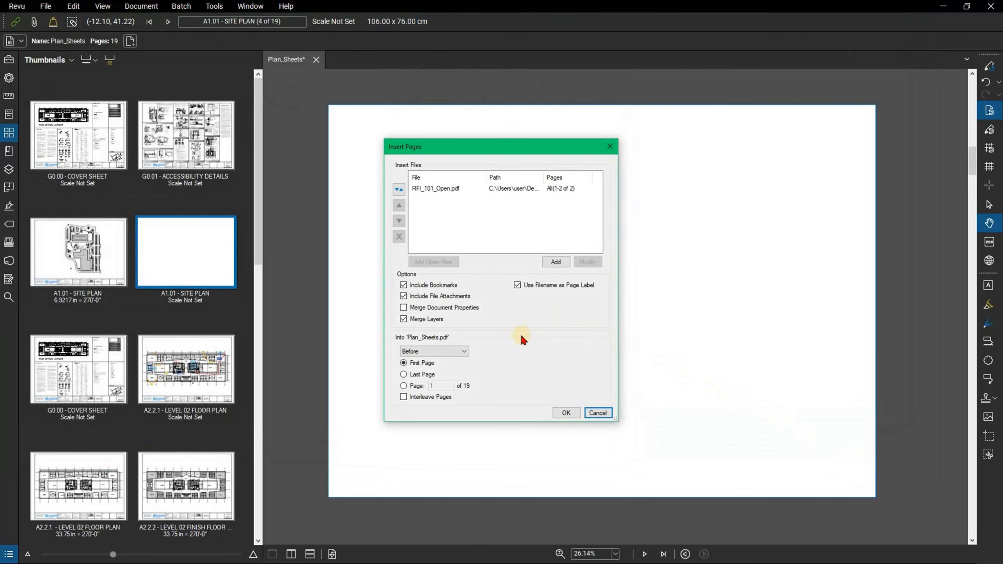
left_click(432, 375)
left_click(565, 413)
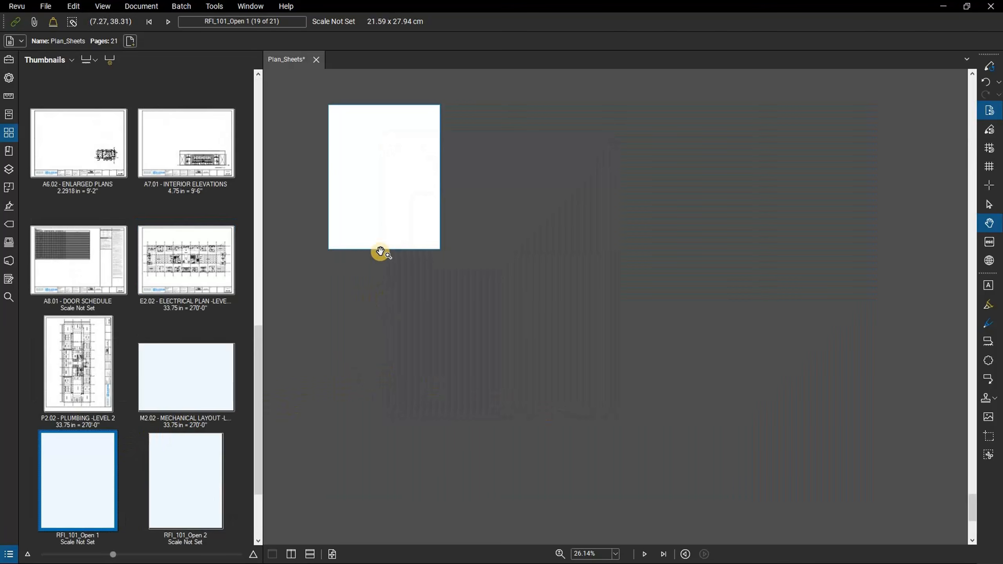
Start extracting pages from the document with a custom page range of 5.
scroll(380, 250, "up", 2)
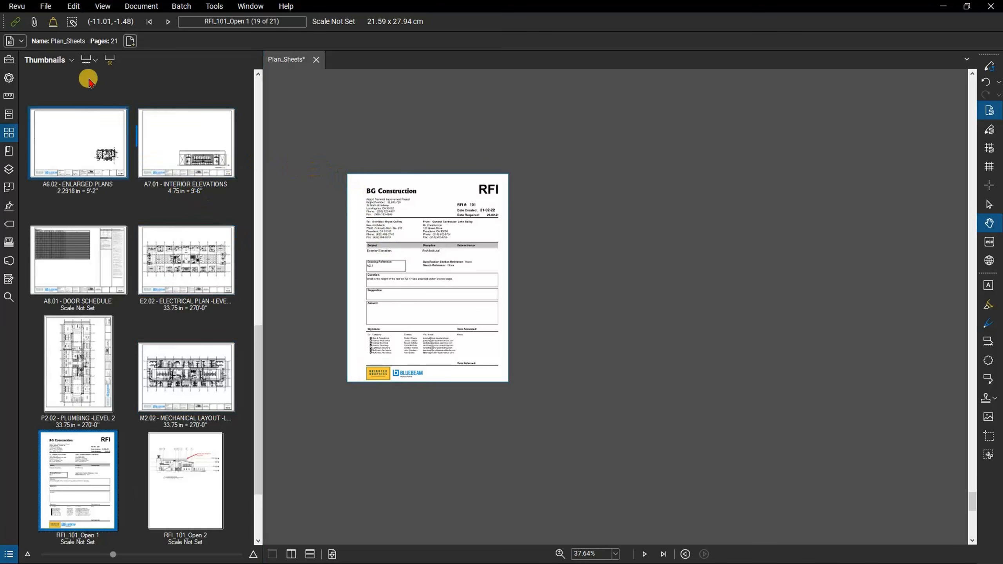
scroll(83, 73, "up", 1)
left_click(63, 61)
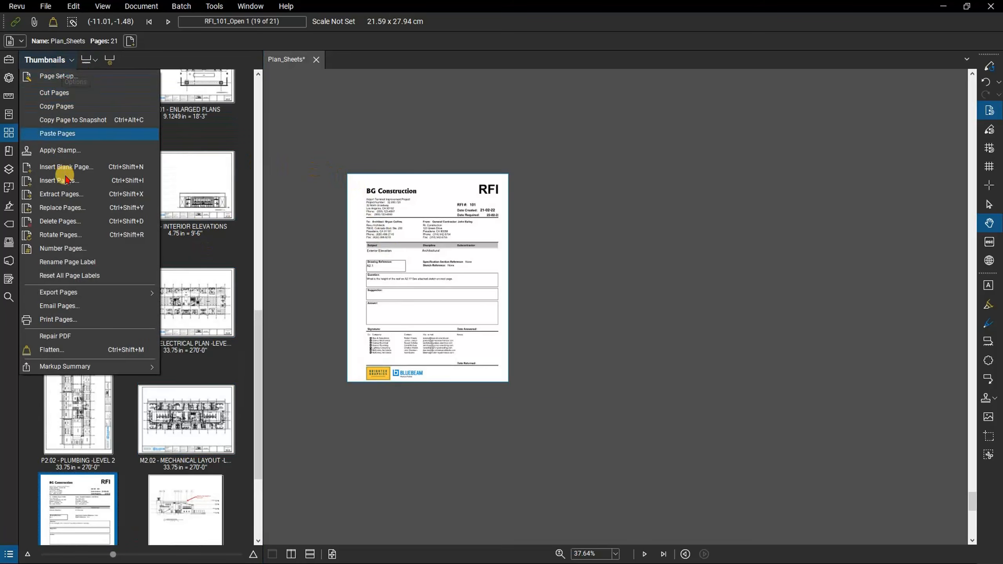
left_click(67, 194)
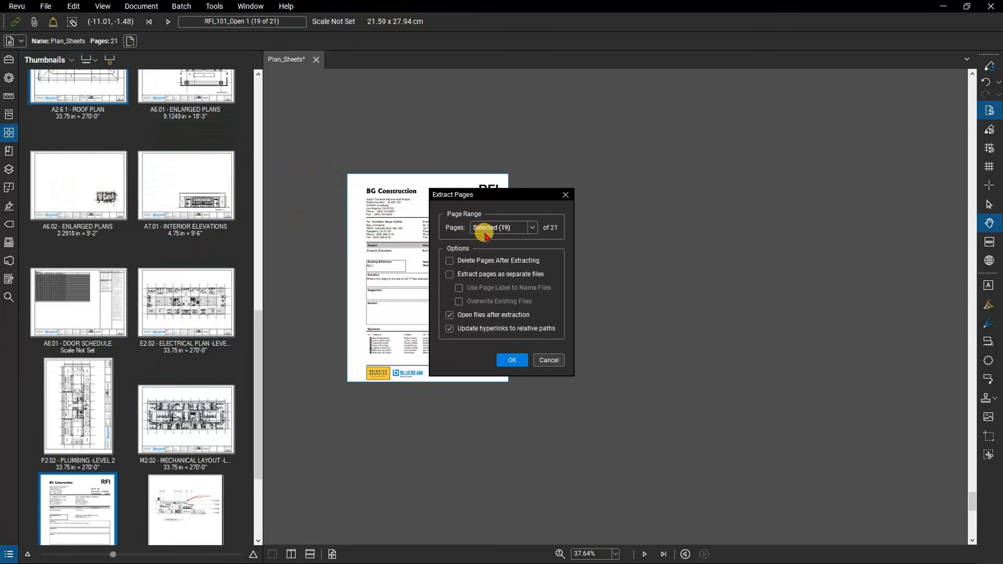
left_click(533, 227)
left_click(511, 281)
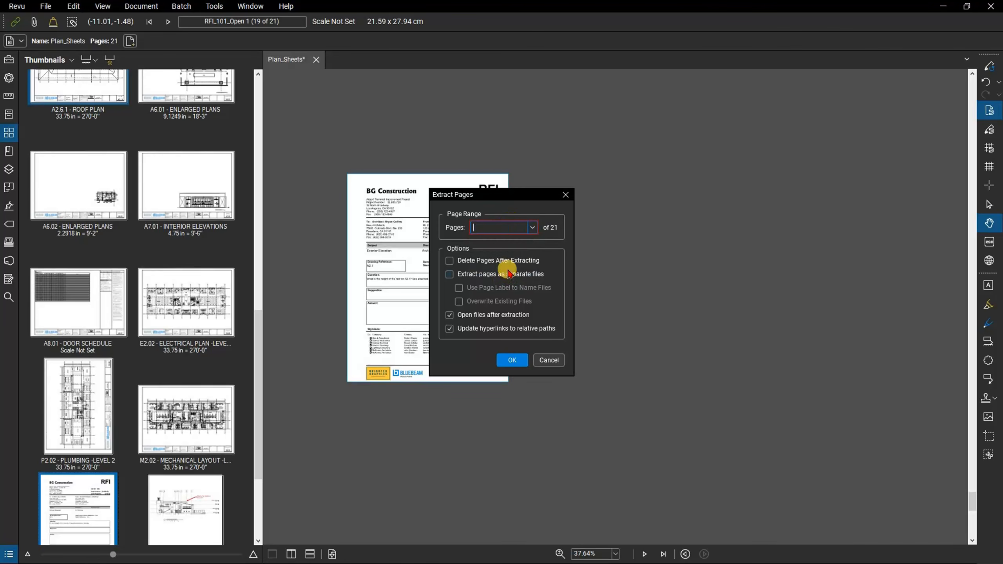
type("5")
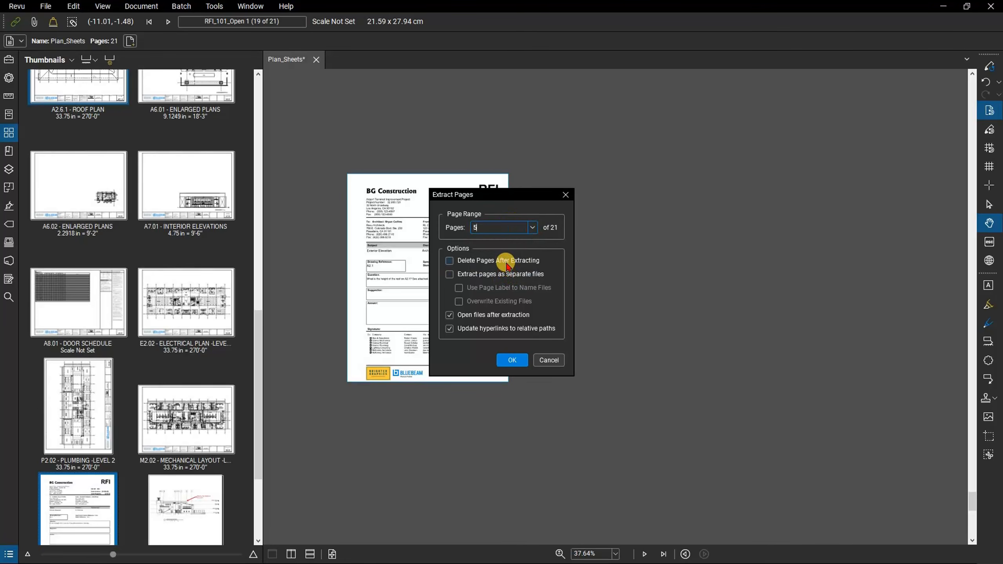
Extract the page as a separate file named by its page label, overwriting existing files, without opening it after extraction.
left_click(450, 274)
left_click(532, 227)
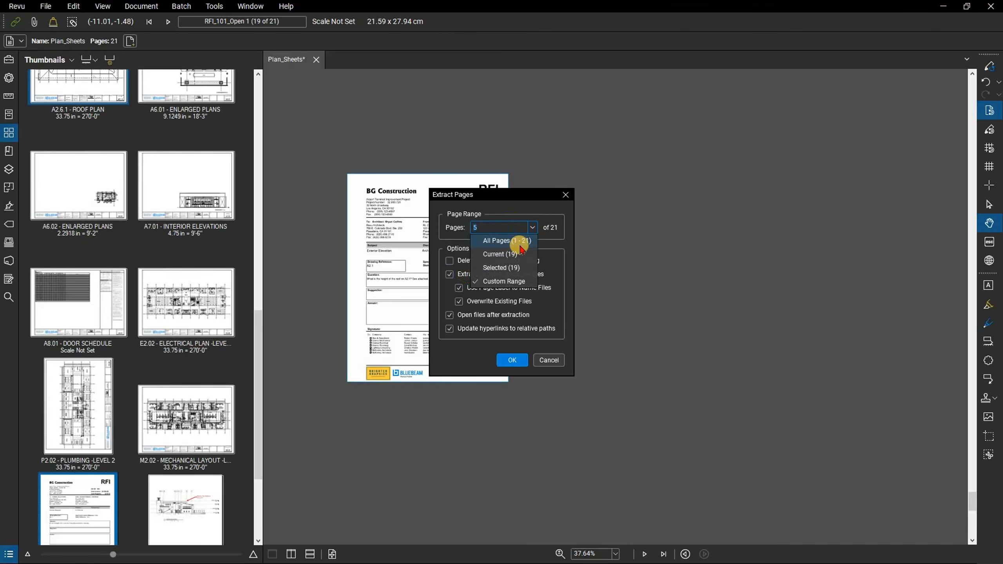
left_click(532, 228)
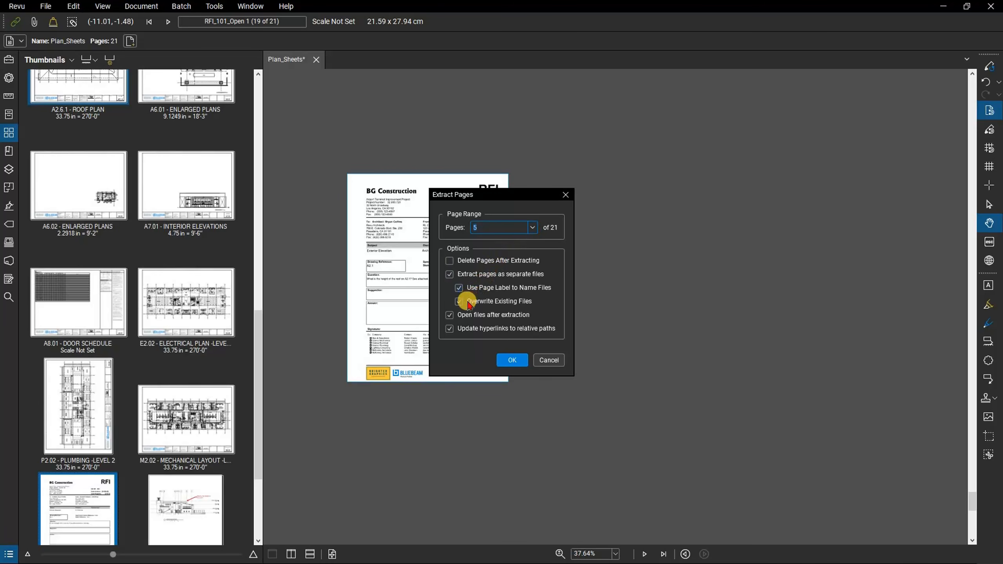
left_click(460, 316)
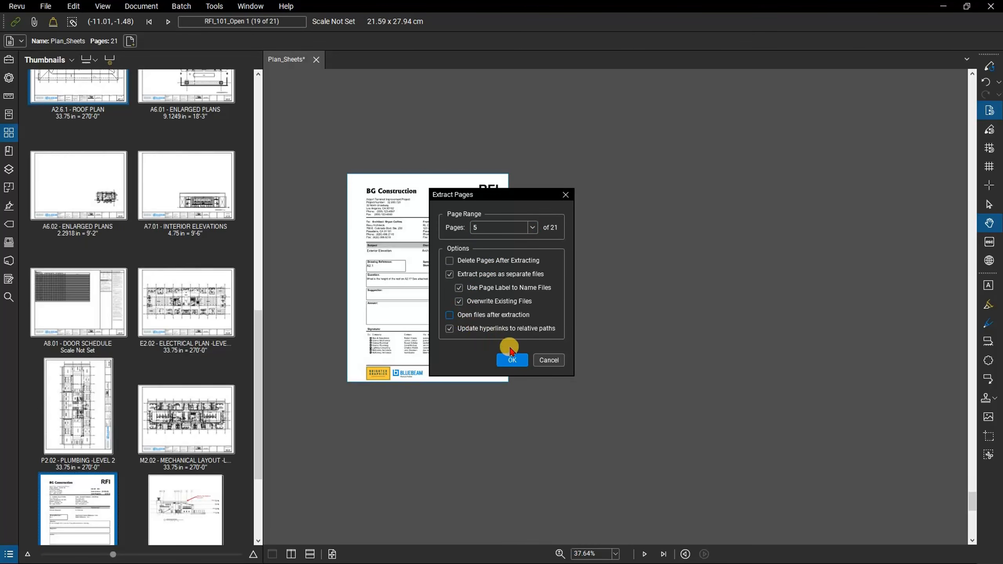
left_click(507, 330)
left_click(507, 330)
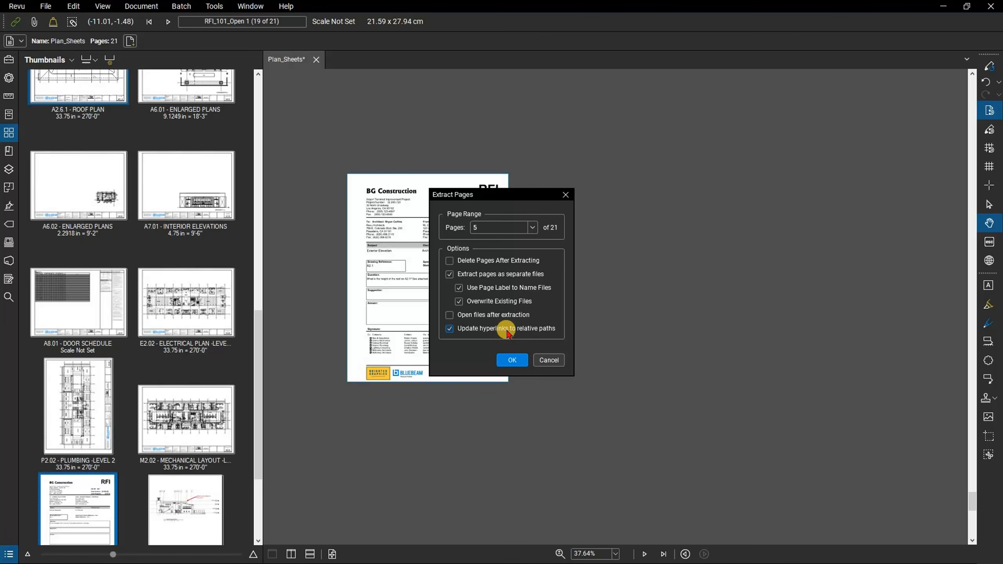
left_click(512, 360)
Display the E2.02 electrical plan, followed by the marked-up A2.2.1 - LEVEL 02 FLOOR PLAN page.
left_click(200, 253)
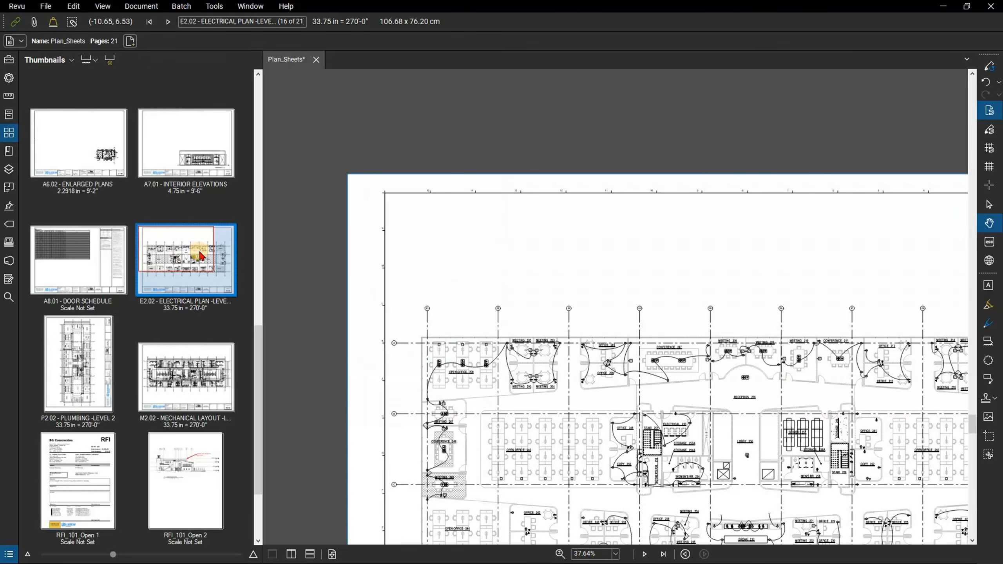
scroll(200, 256, "up", 5)
left_click(200, 256)
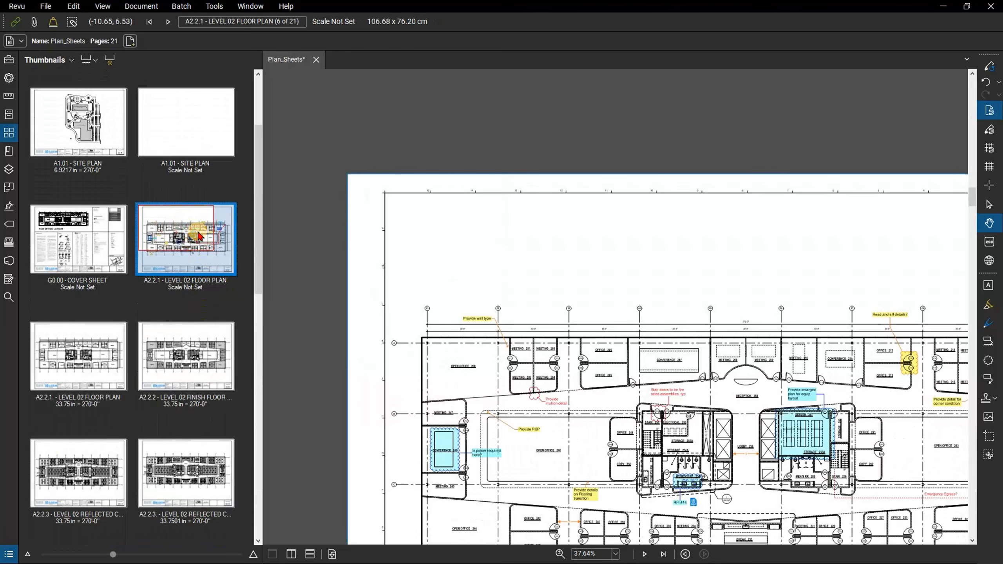
Replace only the page content of page 6, A2.2.1 - LEVEL 02 FLOOR PLAN, with page 1 of A2.2.1_-_LEVEL_02_FLOOR_PLAN.pdf.
left_click(332, 553)
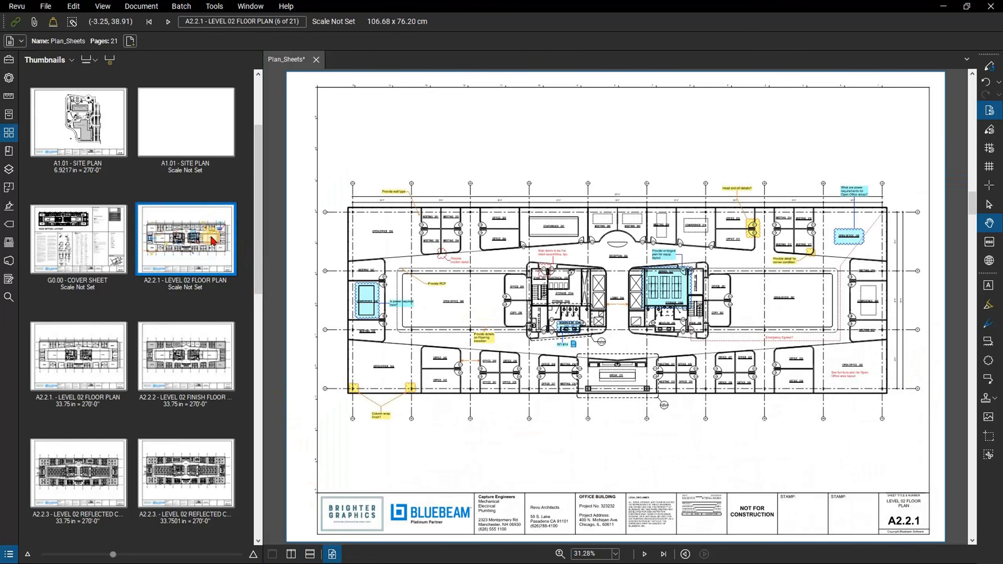
right_click(211, 239)
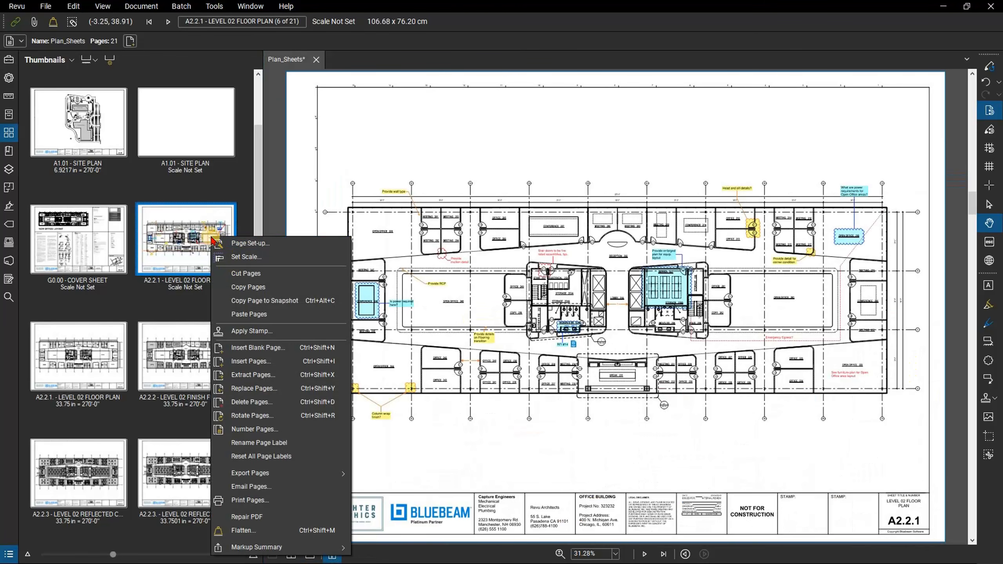
left_click(248, 387)
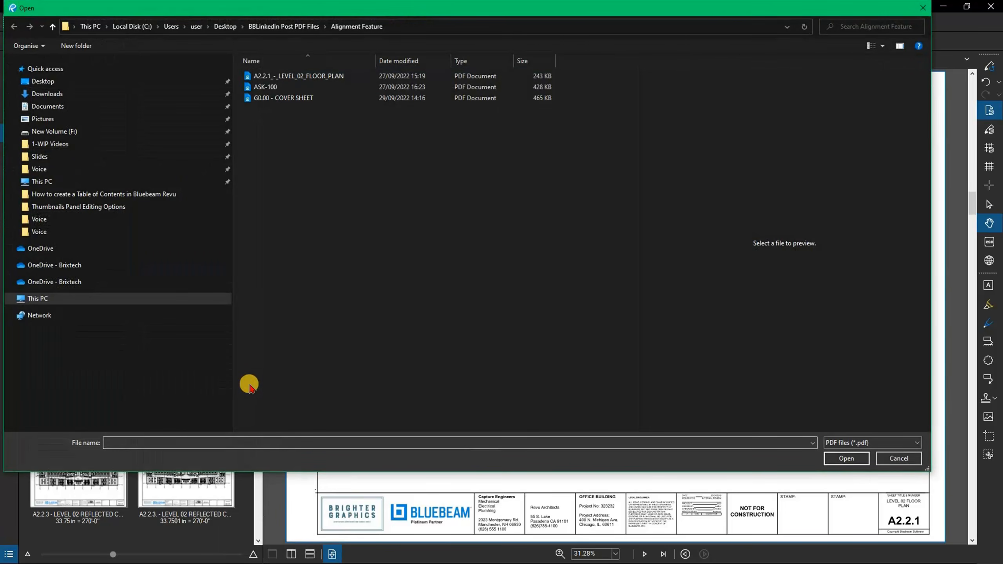
left_click(284, 78)
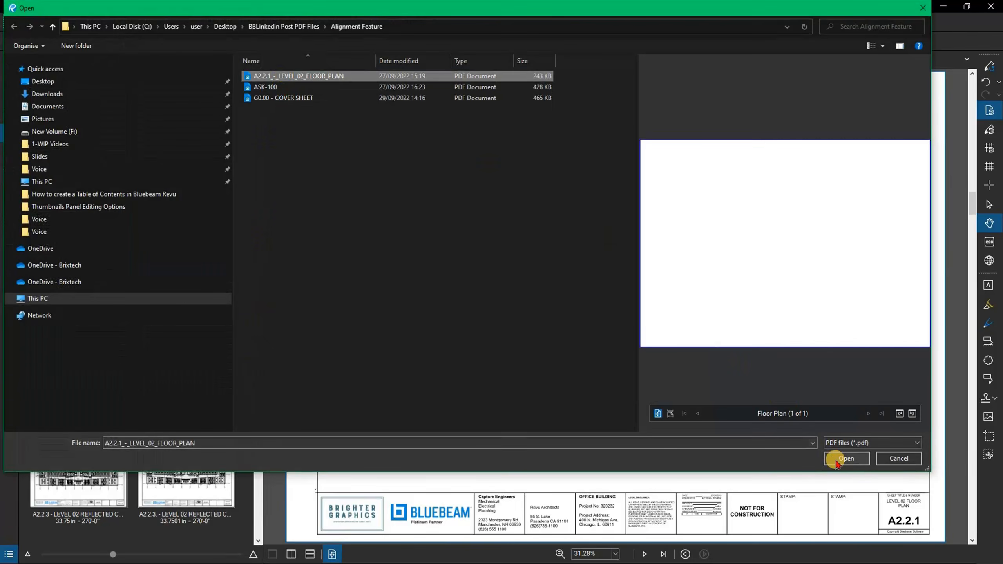
left_click(836, 459)
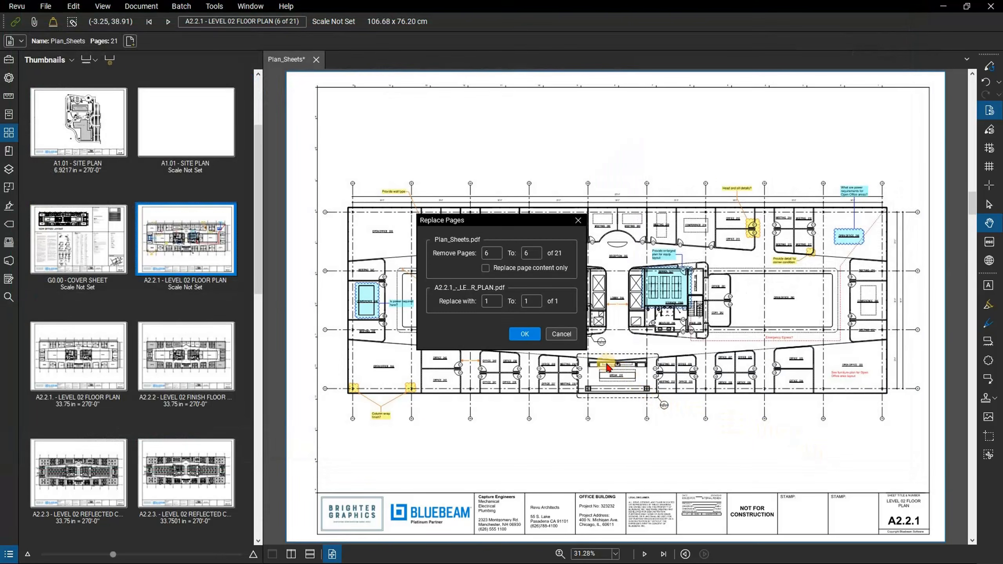
left_click(521, 270)
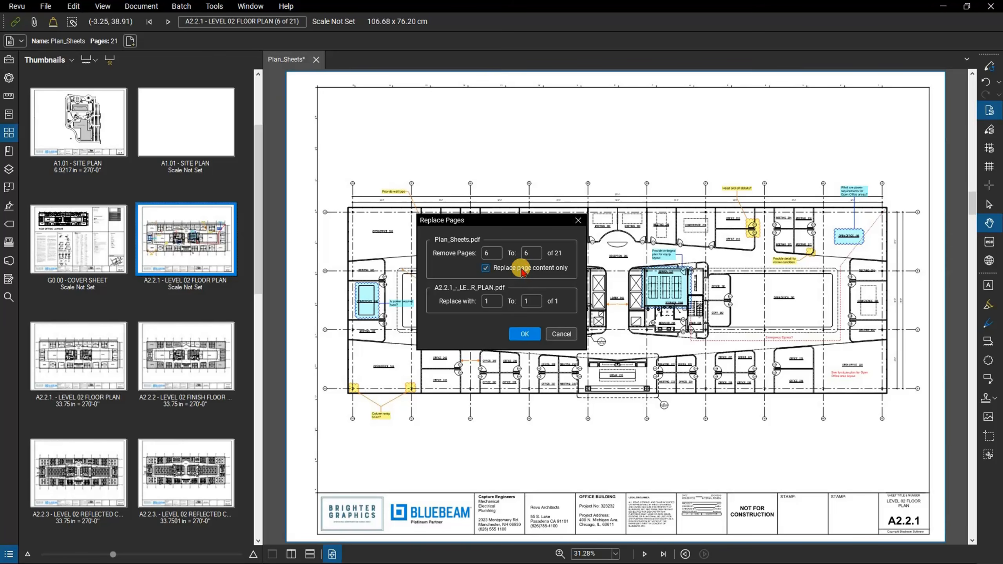
left_click(520, 335)
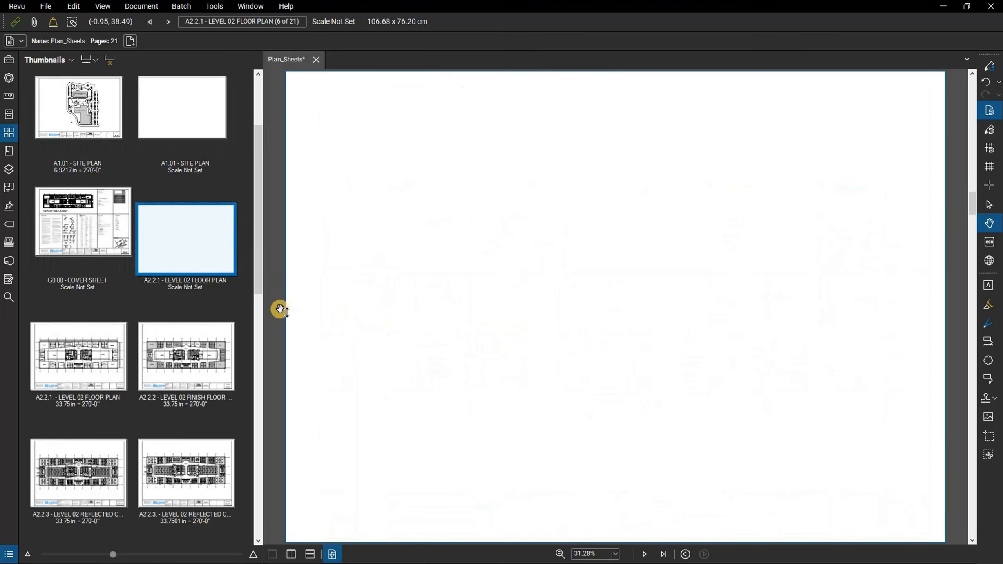
left_click(208, 266)
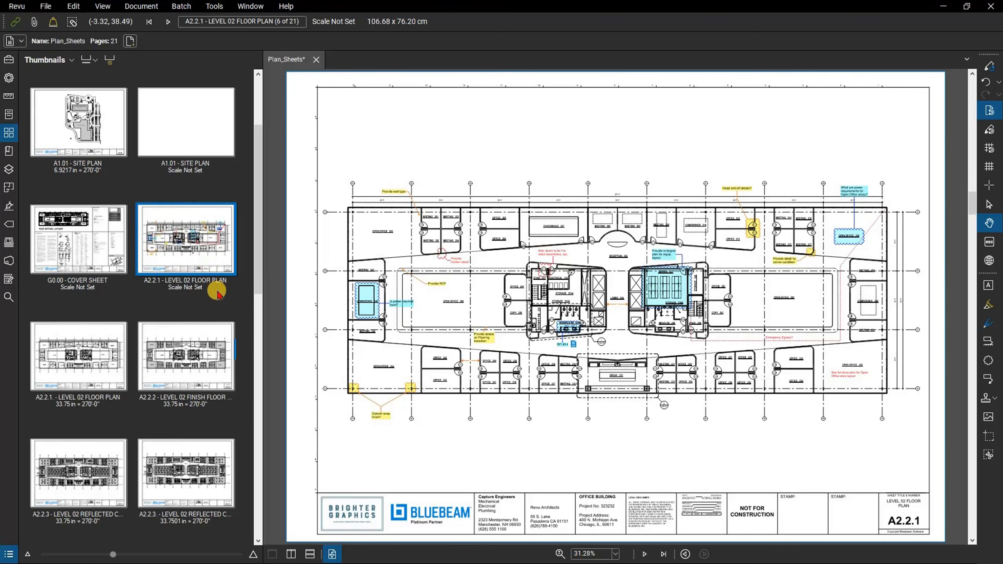
View the Batch Slip Sheet options for current files, revised files and page matching, and close them without making changes.
scroll(216, 291, "down", 5)
scroll(216, 293, "down", 5)
scroll(217, 294, "up", 10)
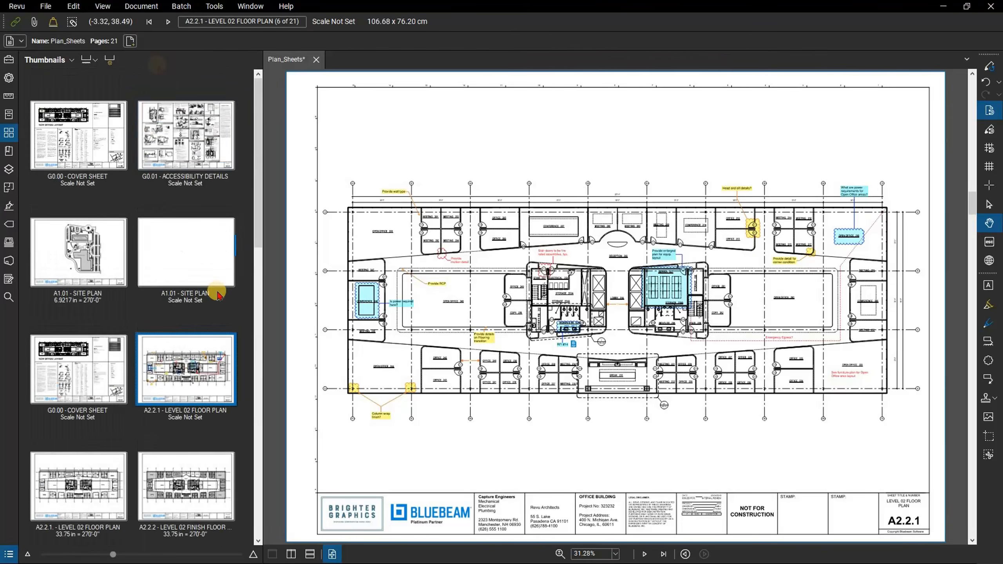
left_click(182, 6)
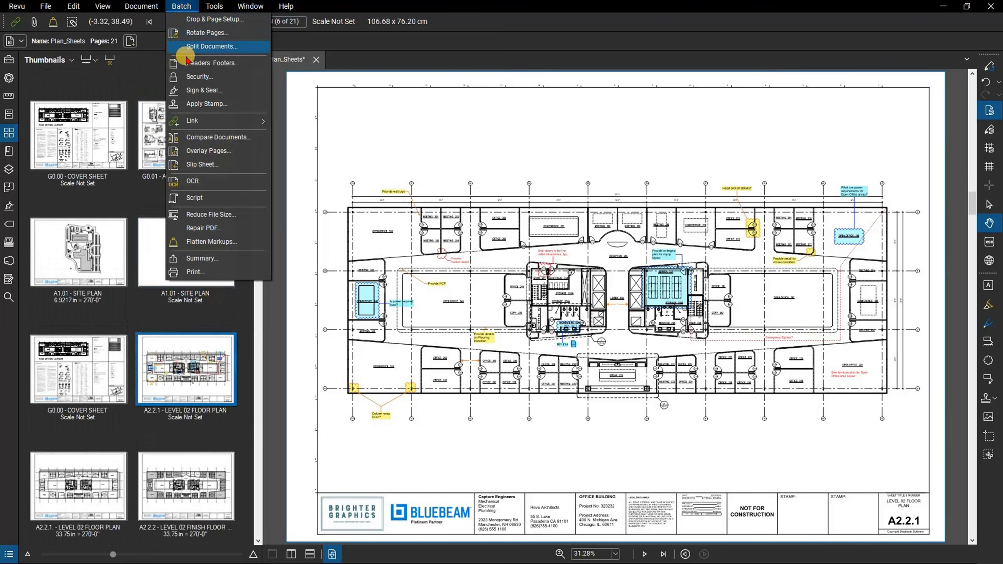
left_click(198, 164)
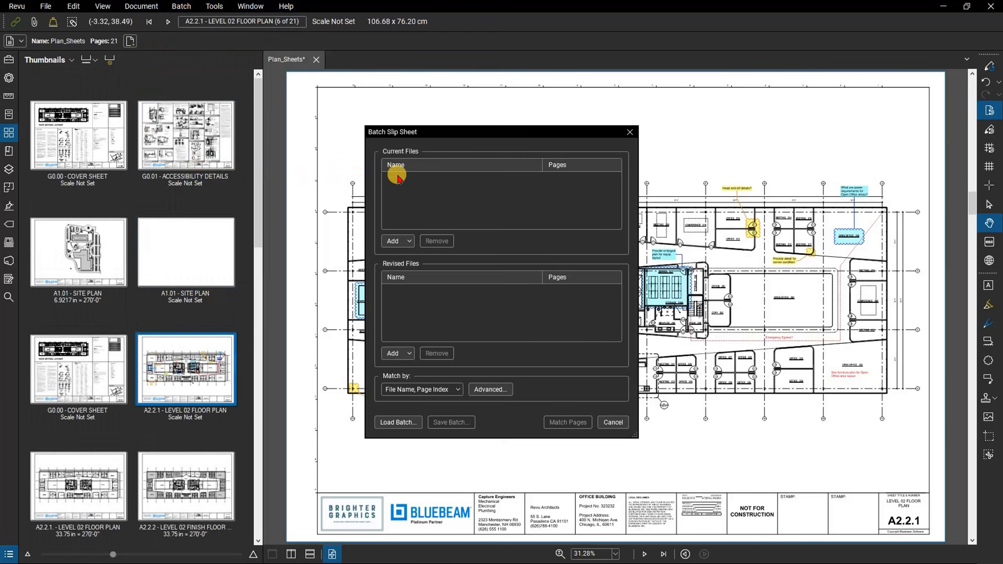
left_click(628, 130)
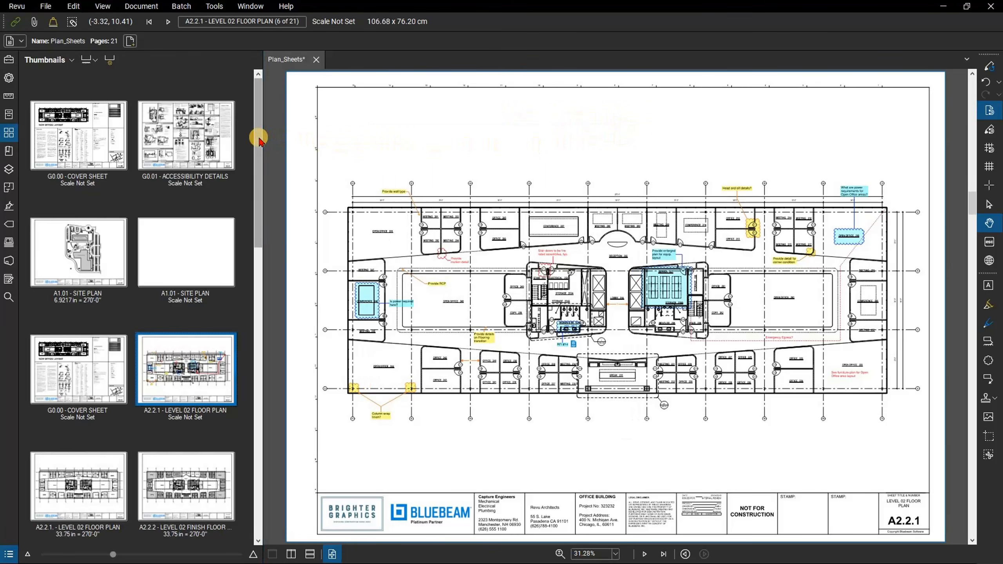
Delete the blank A1.01 - SITE PLAN page, page 4, from the document.
left_click(172, 236)
right_click(171, 237)
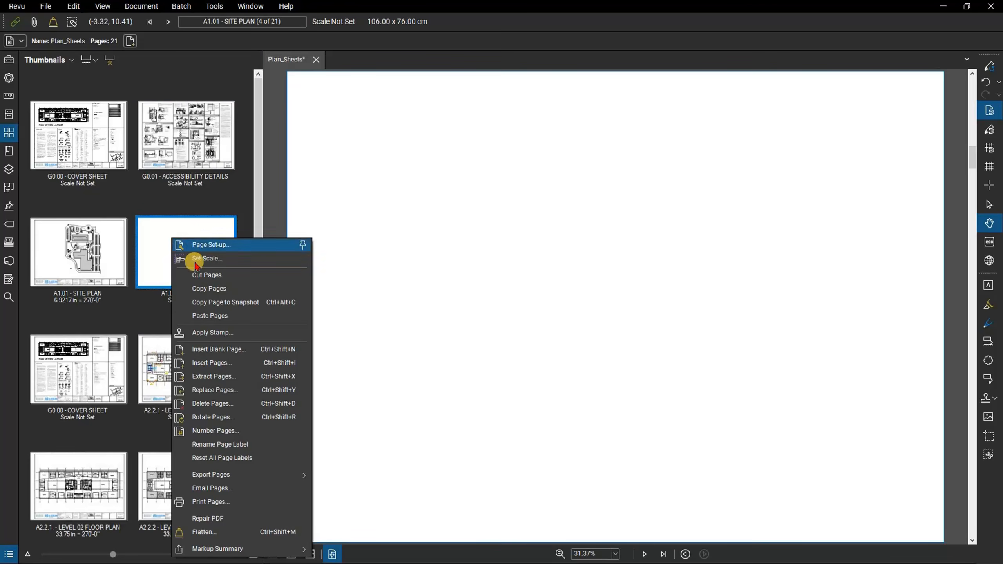
left_click(209, 404)
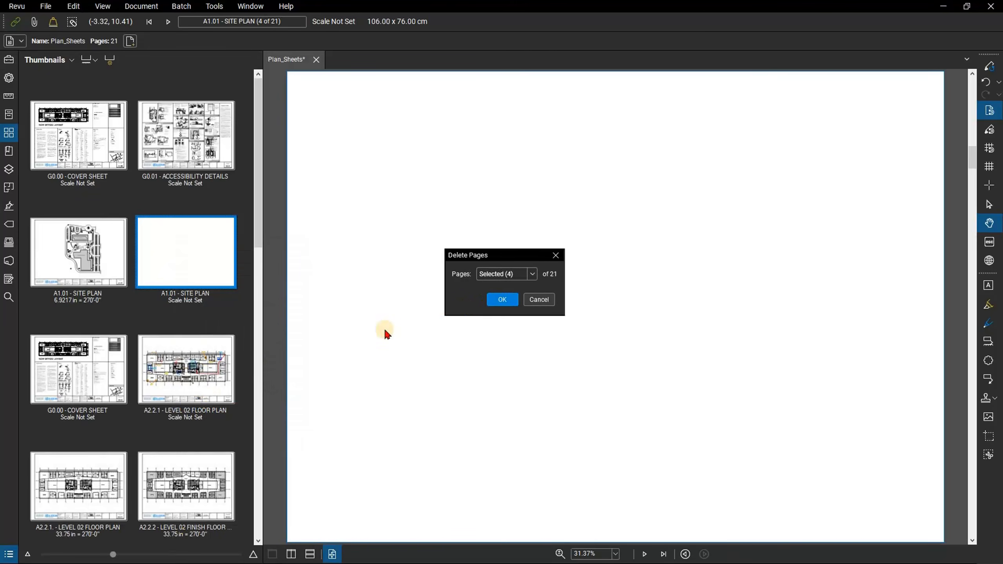
left_click(501, 299)
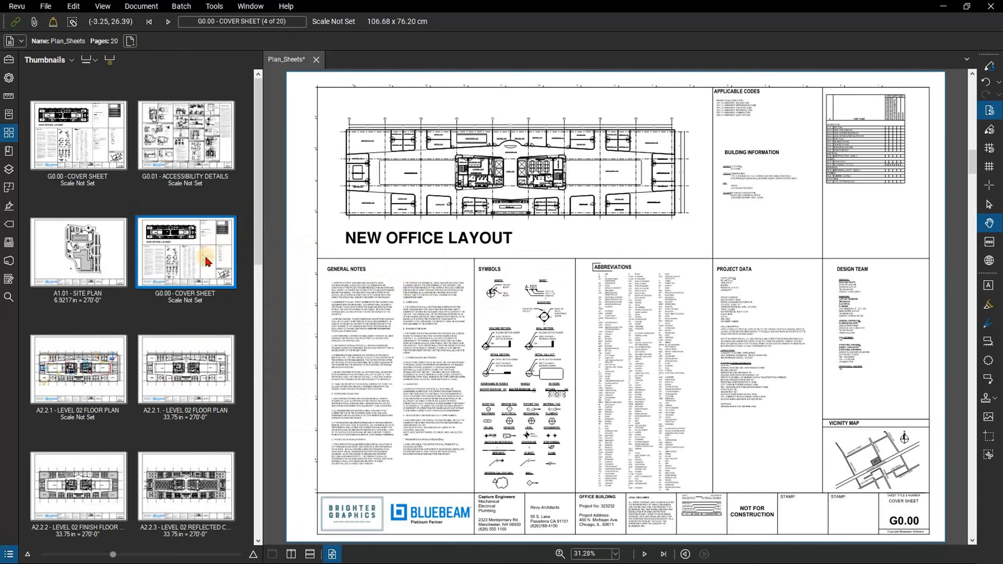
Rotate the P2.02 - PLUMBING -LEVEL 2 page clockwise 90 degrees.
scroll(206, 262, "down", 6)
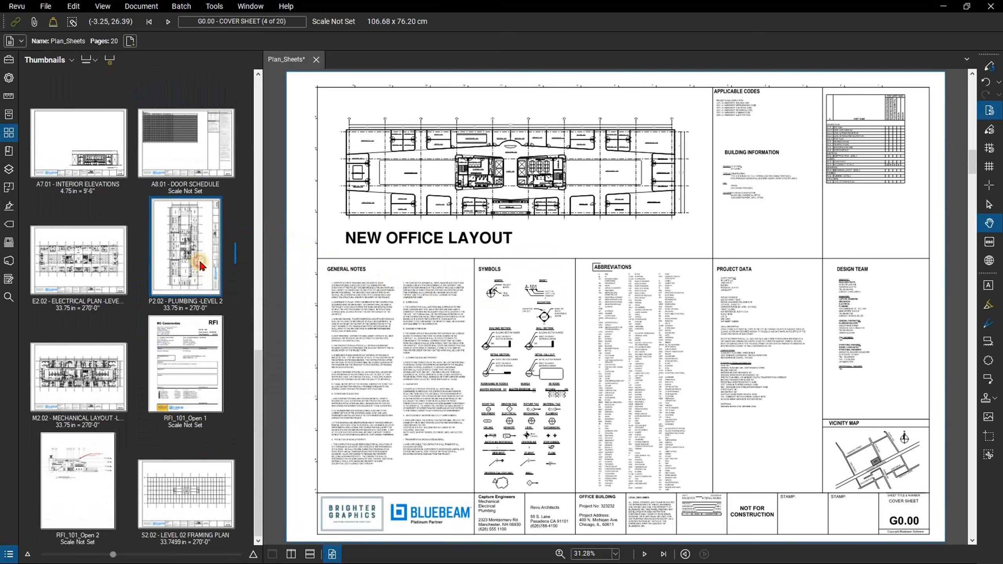
left_click(200, 262)
right_click(199, 263)
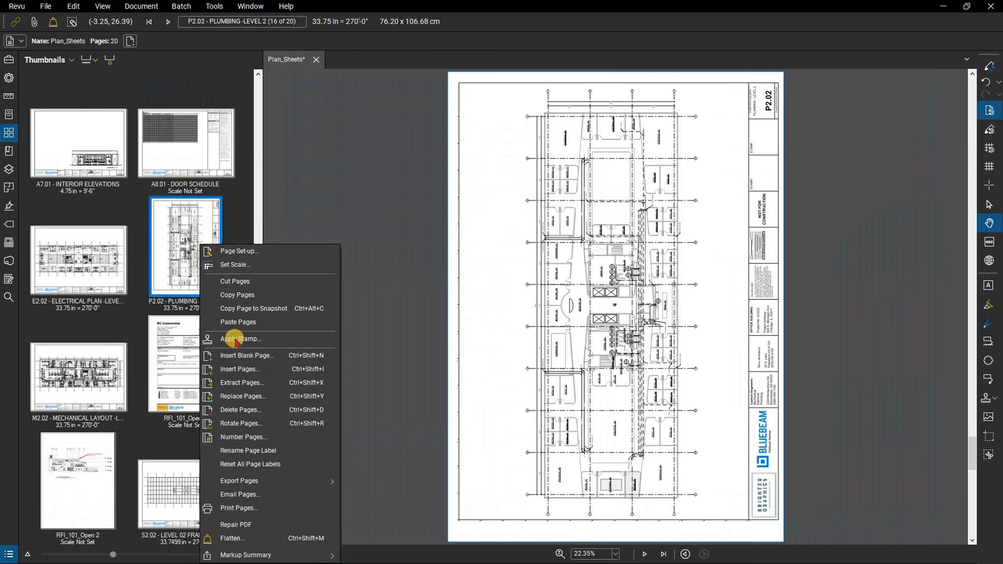
left_click(240, 424)
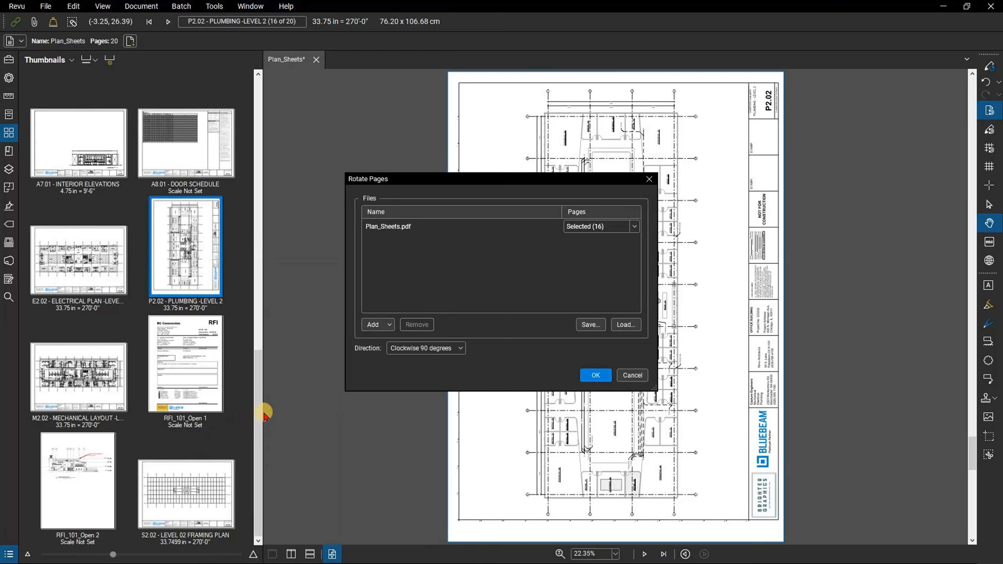
left_click(595, 375)
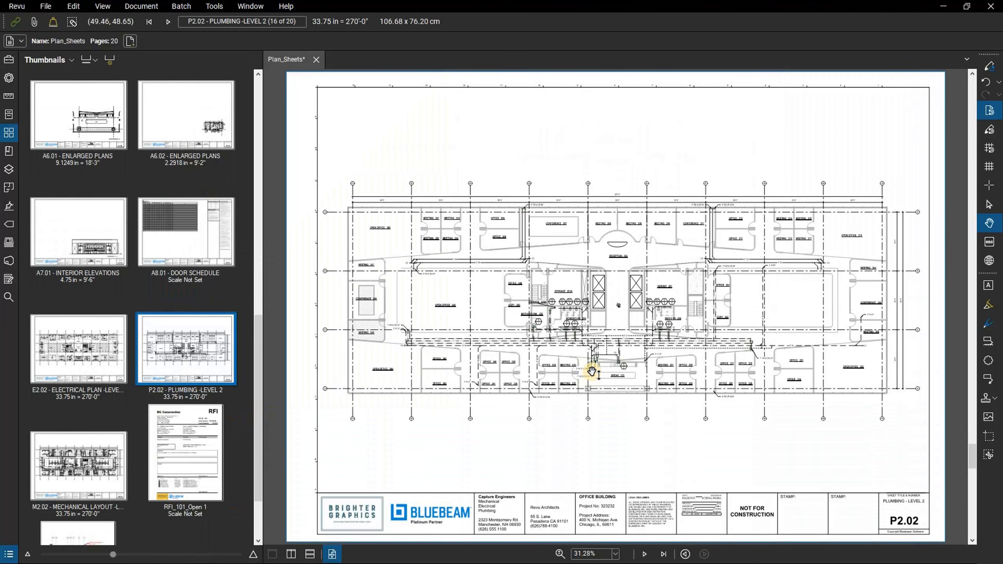